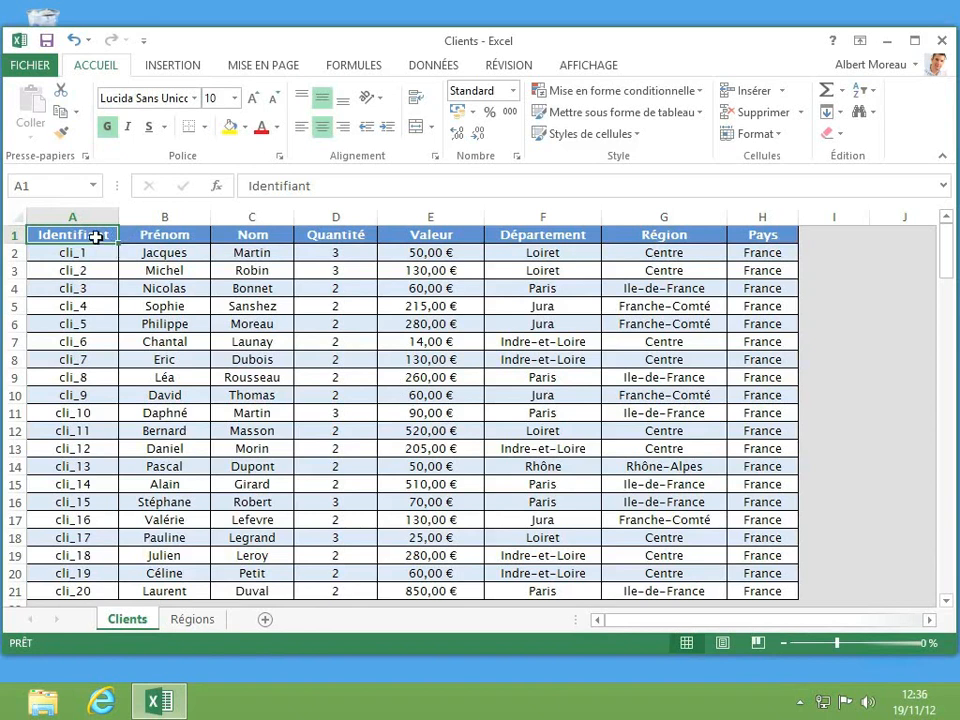
# Copy the whole client table, cells A1:H21, from the Clients sheet.
pyautogui.moveTo(96, 237); pyautogui.dragTo(739, 588)
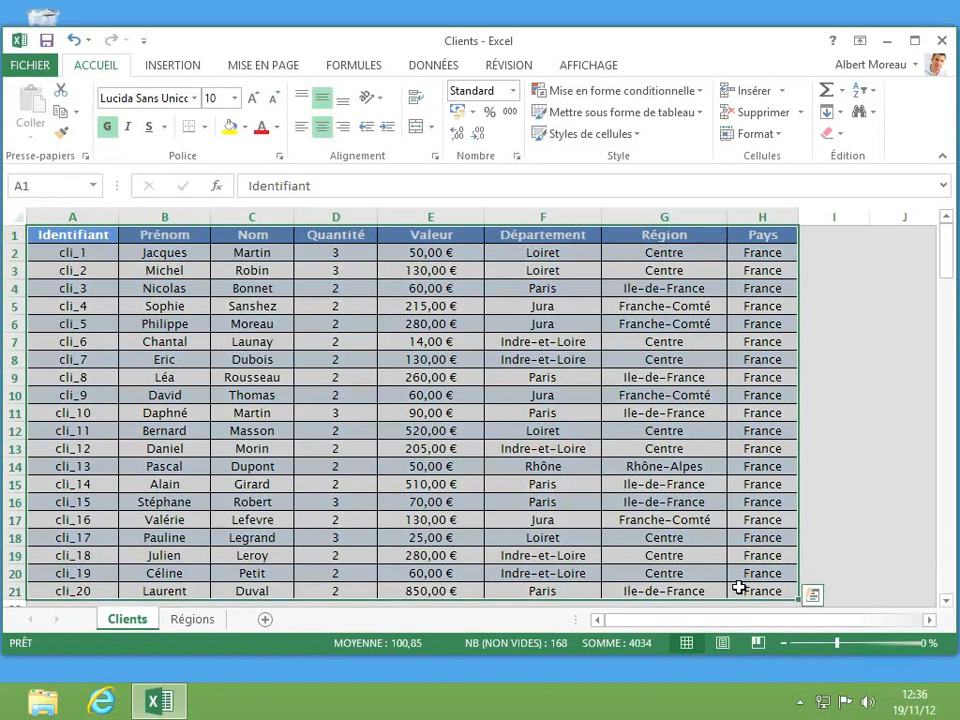
pyautogui.rightClick(584, 450)
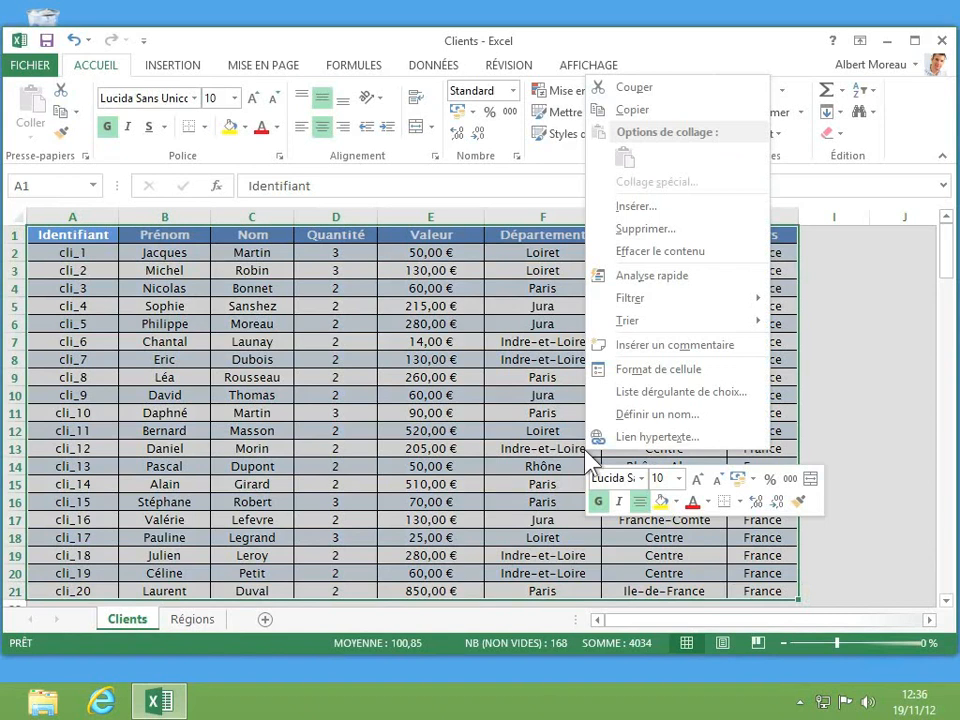
pyautogui.click(640, 112)
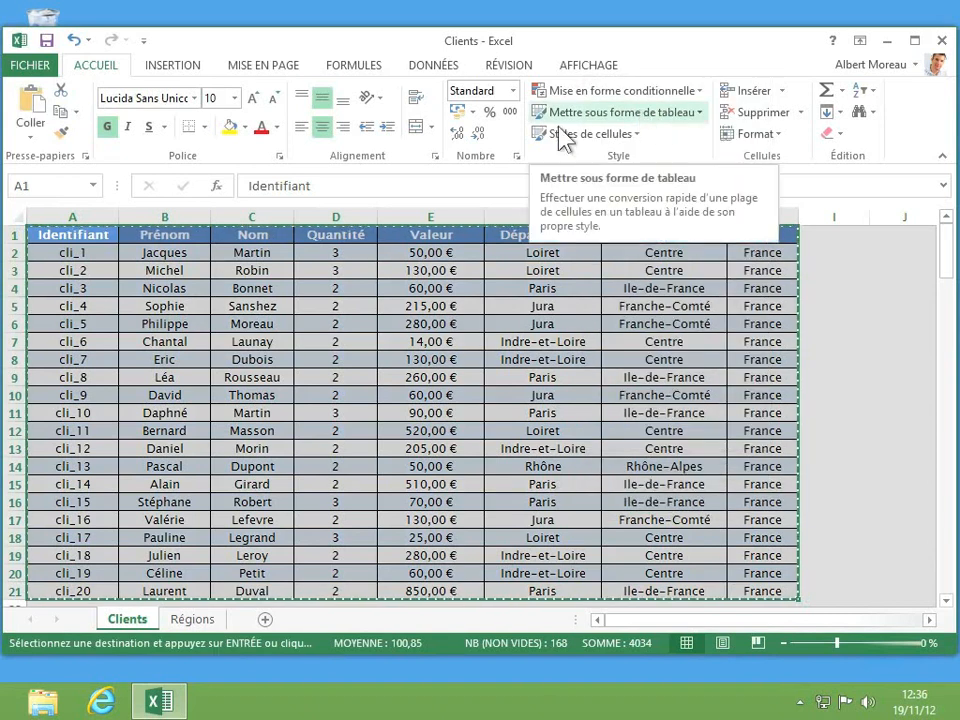
pyautogui.click(75, 112)
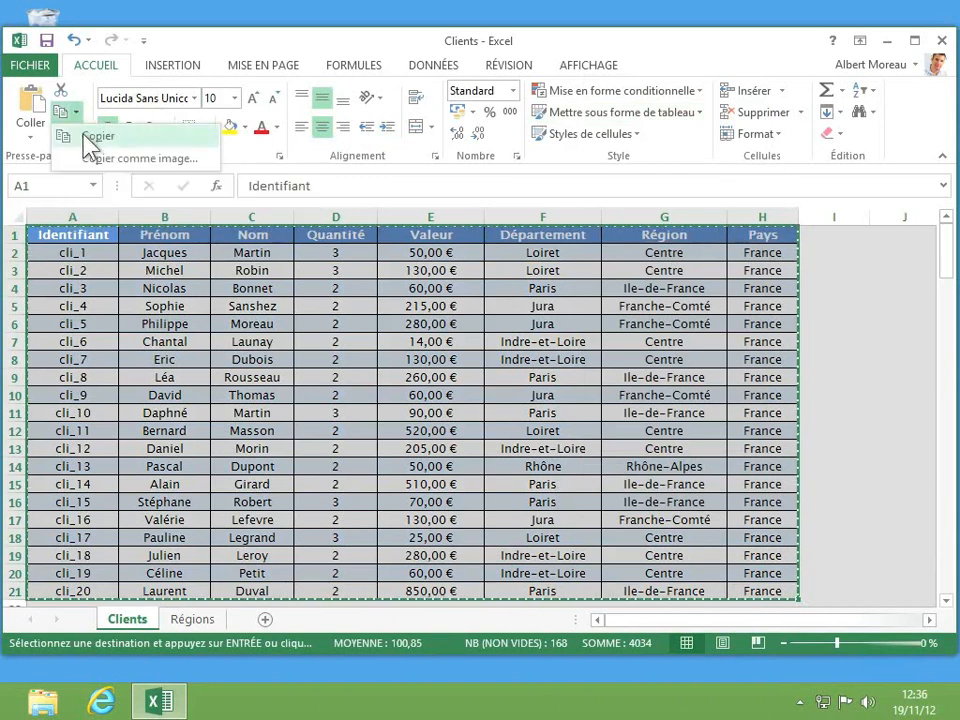
pyautogui.click(88, 137)
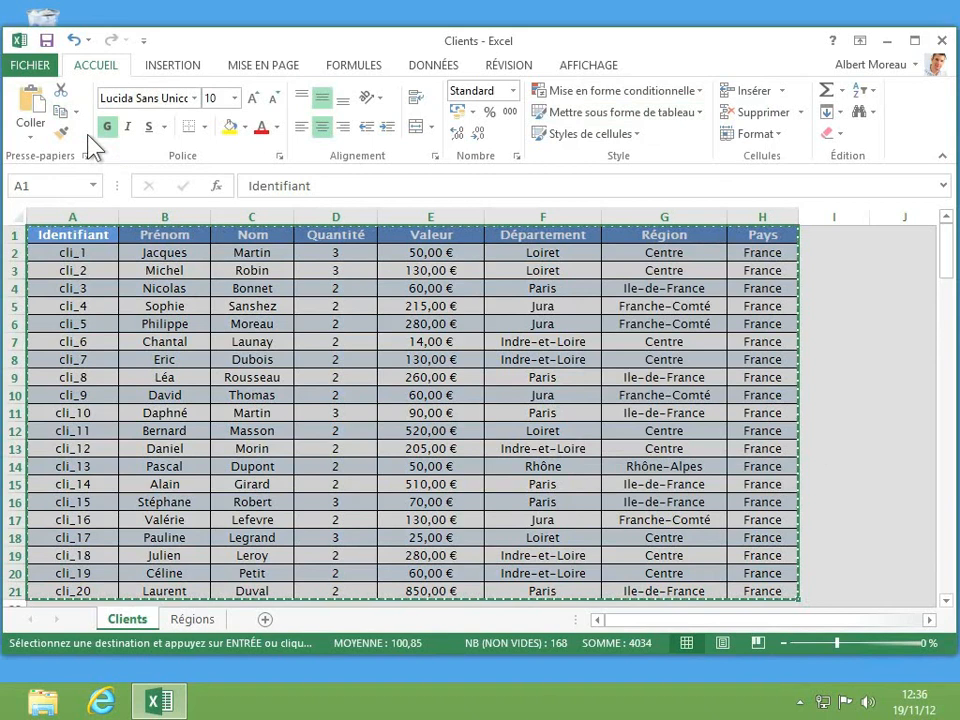
# Create a new blank workbook and move its window up so its sheet is fully accessible.
pyautogui.click(28, 64)
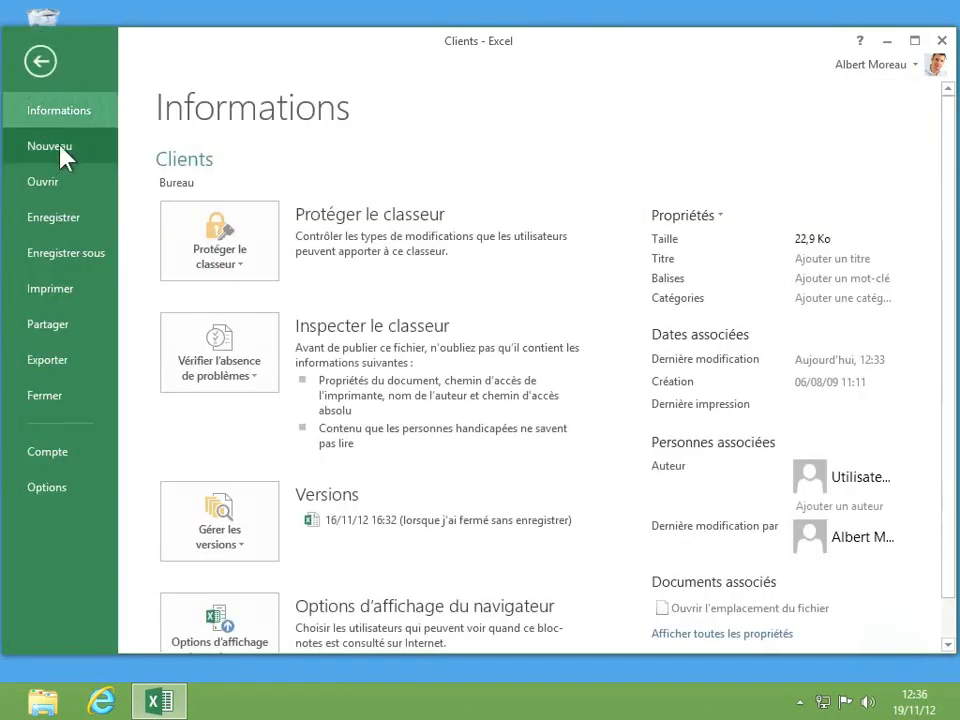
pyautogui.click(64, 152)
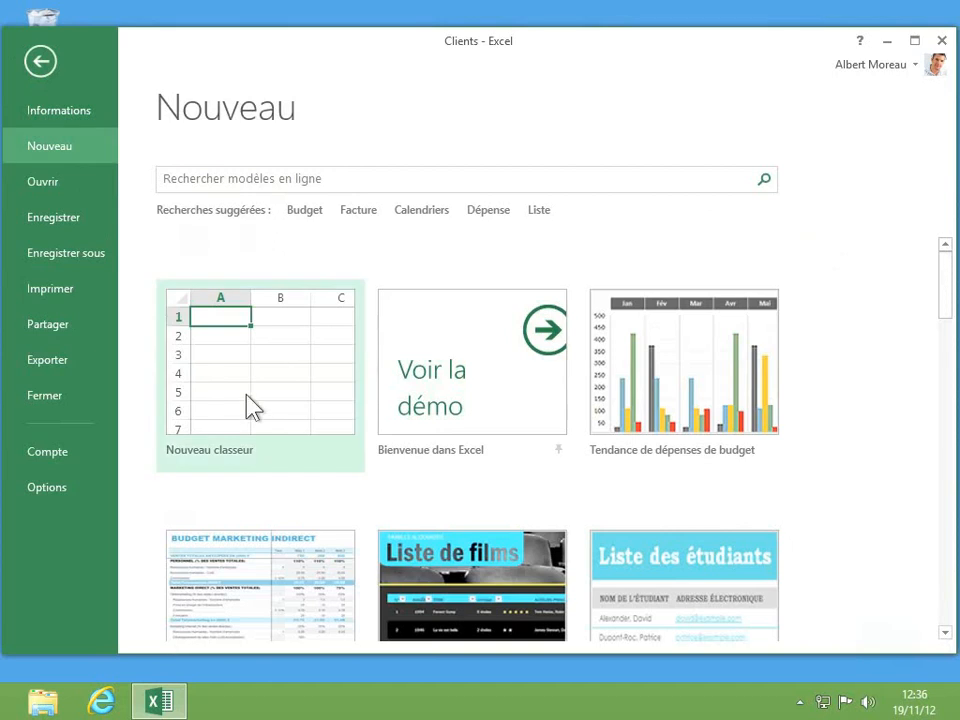
pyautogui.click(260, 398)
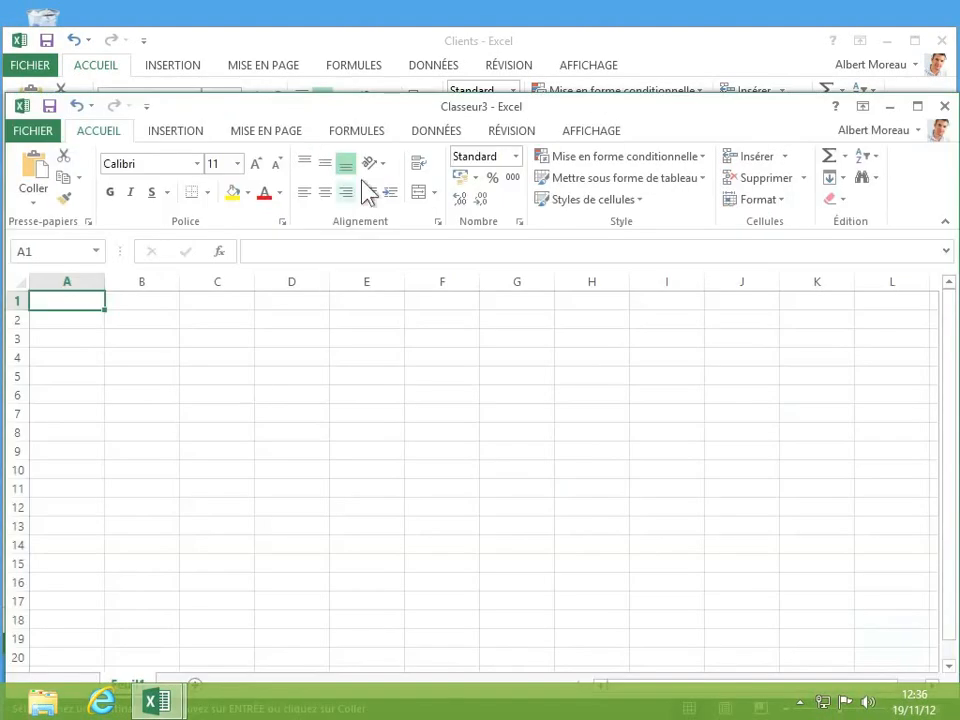
pyautogui.moveTo(377, 98); pyautogui.dragTo(374, 12)
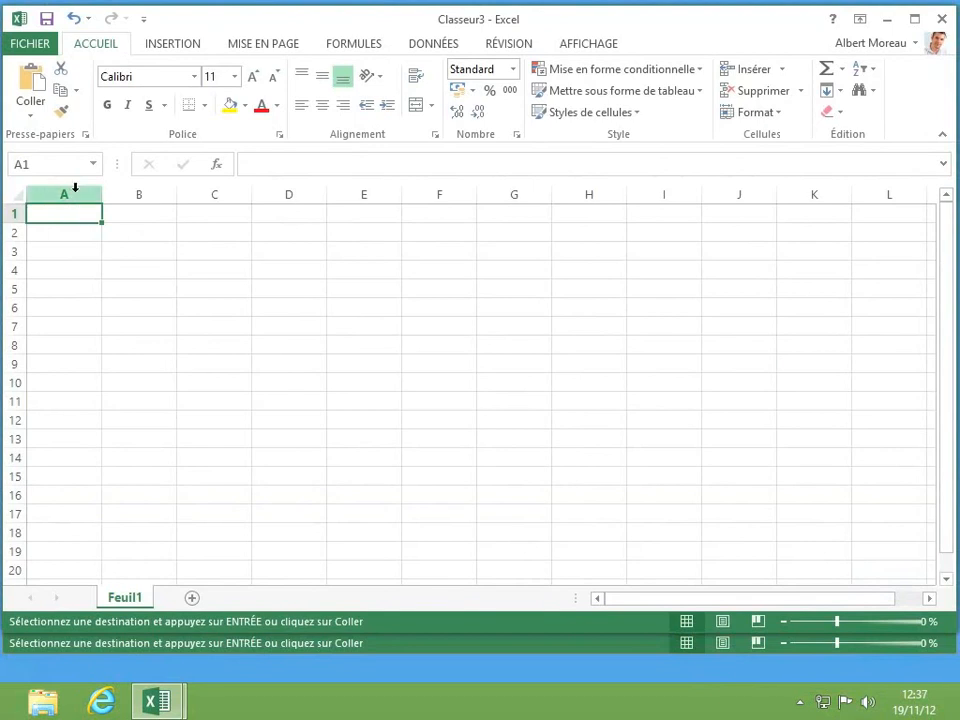
# Paste the copied client table into the new workbook starting at cell A1.
pyautogui.click(30, 108)
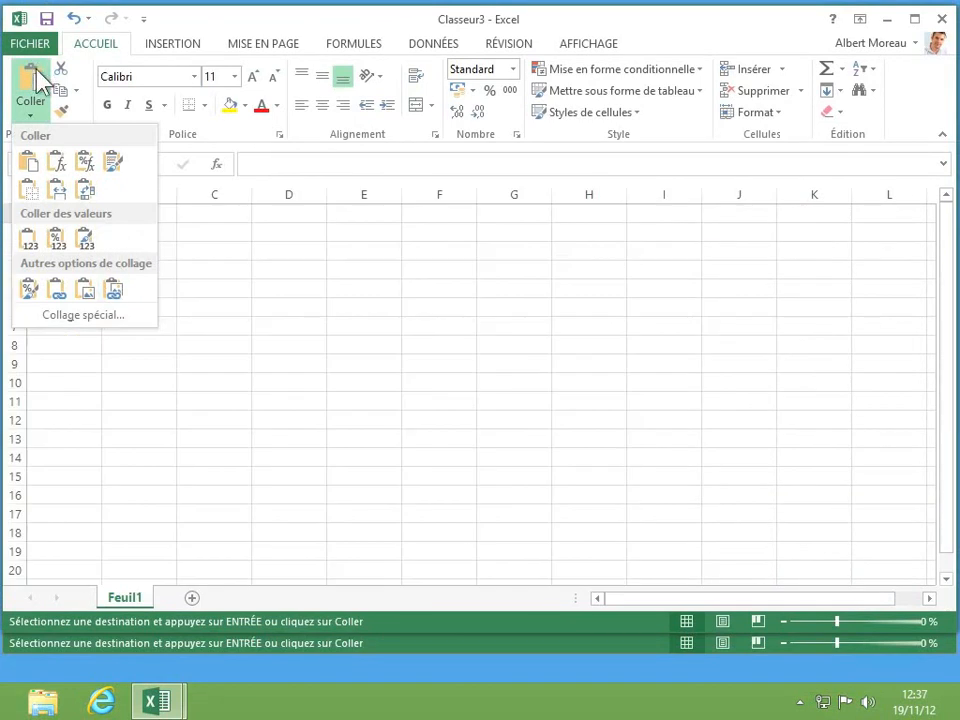
pyautogui.click(39, 81)
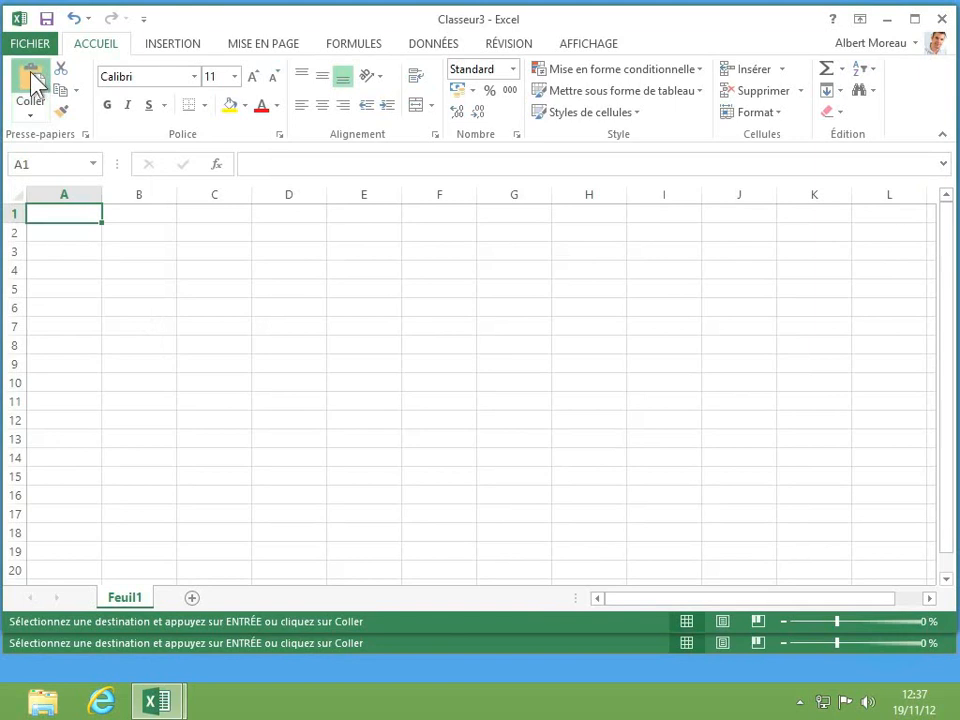
pyautogui.click(36, 82)
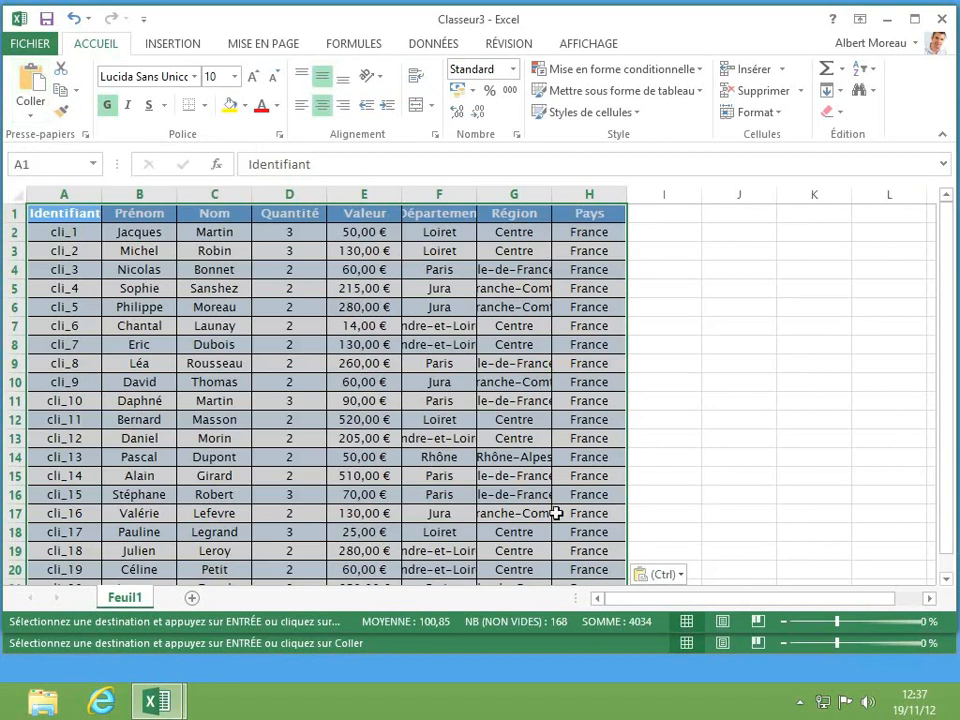
# Try the formatting-only paste option on the pasted table, and replace it with the keep-source-formatting option.
pyautogui.click(682, 576)
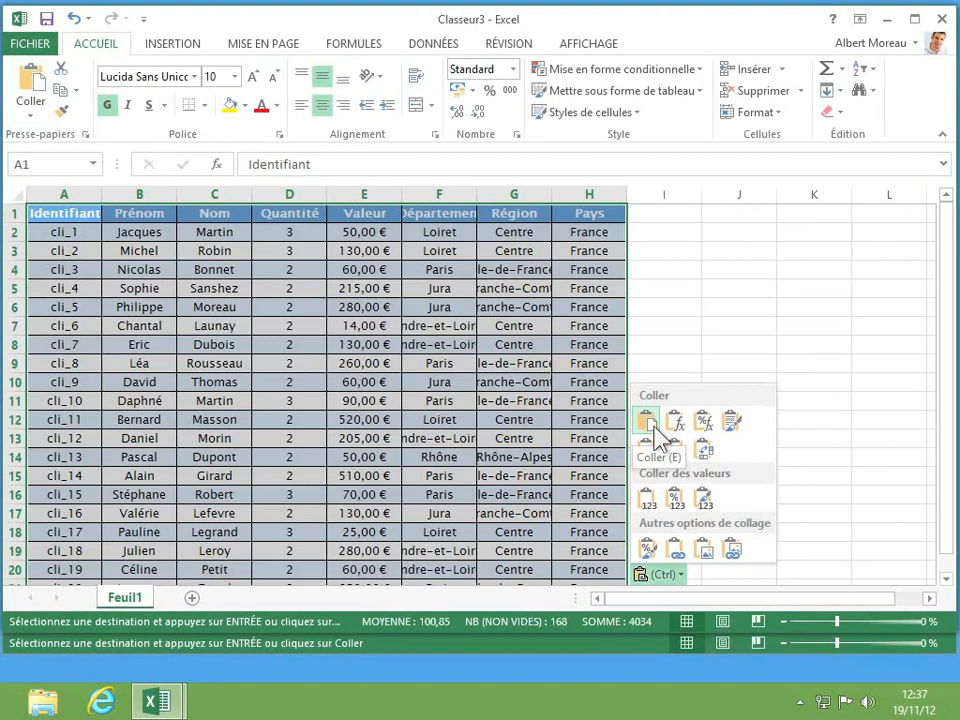
pyautogui.click(647, 549)
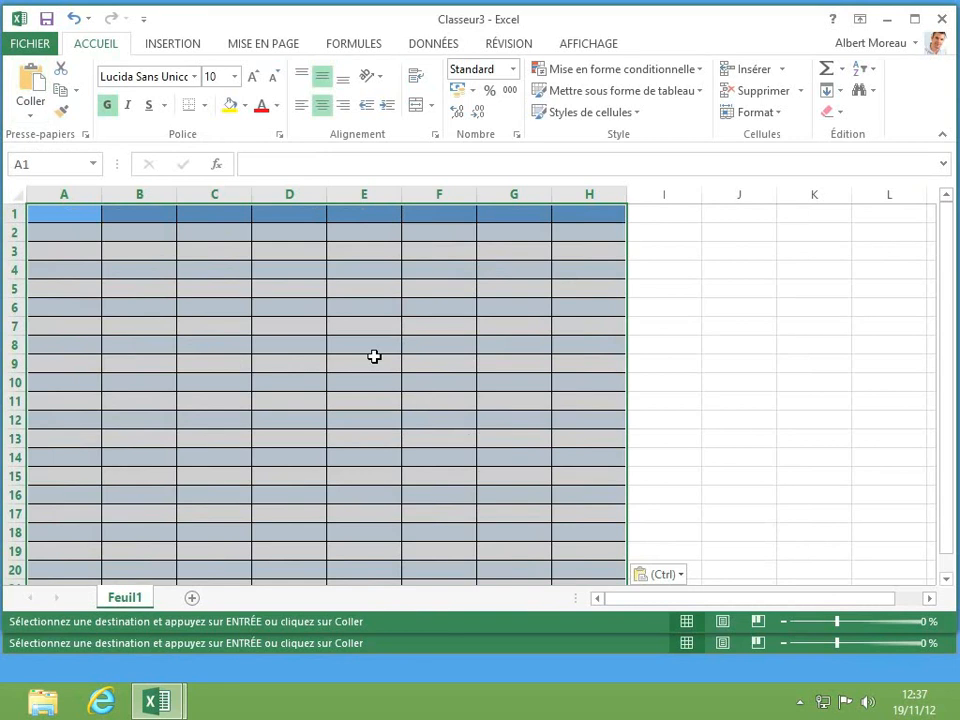
pyautogui.click(670, 578)
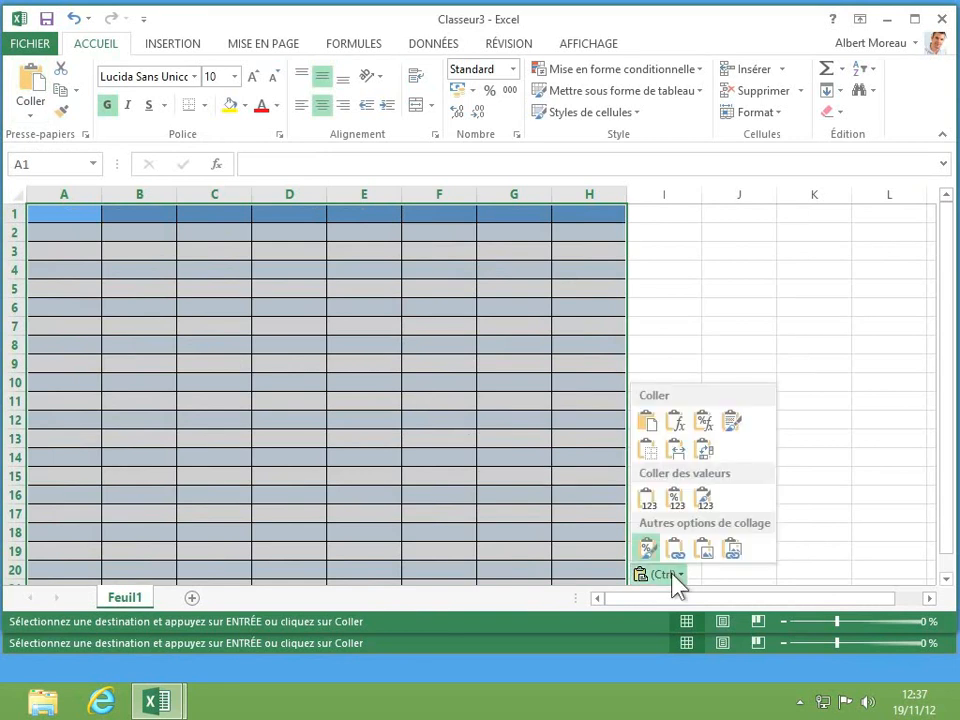
pyautogui.click(731, 422)
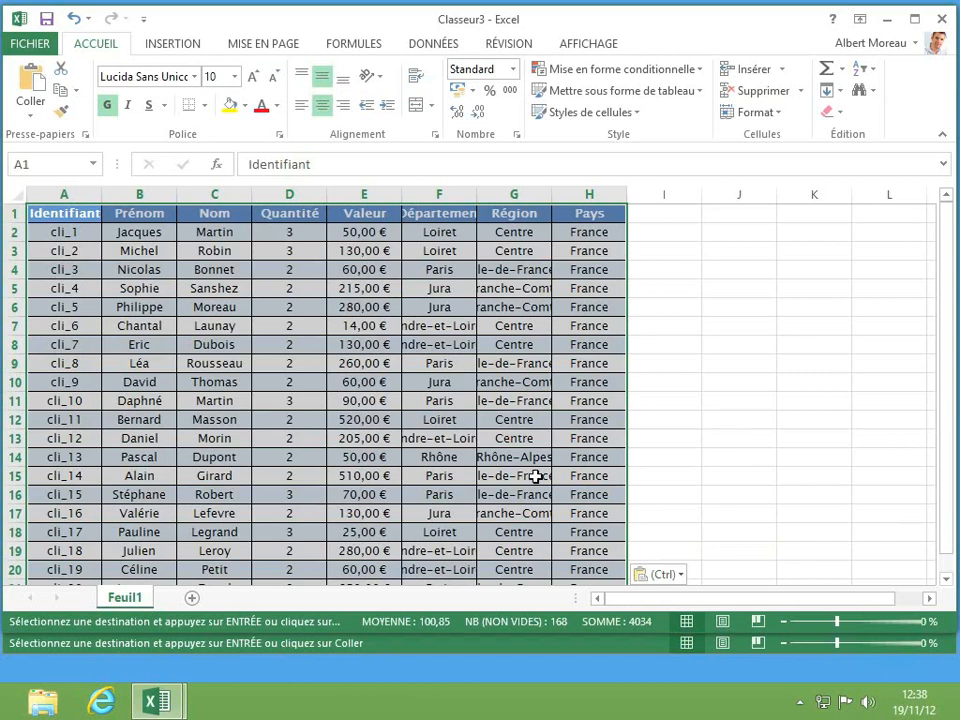
# Switch the pasted table to keep source column widths and inspect the formula in the Région cell G5.
pyautogui.click(681, 575)
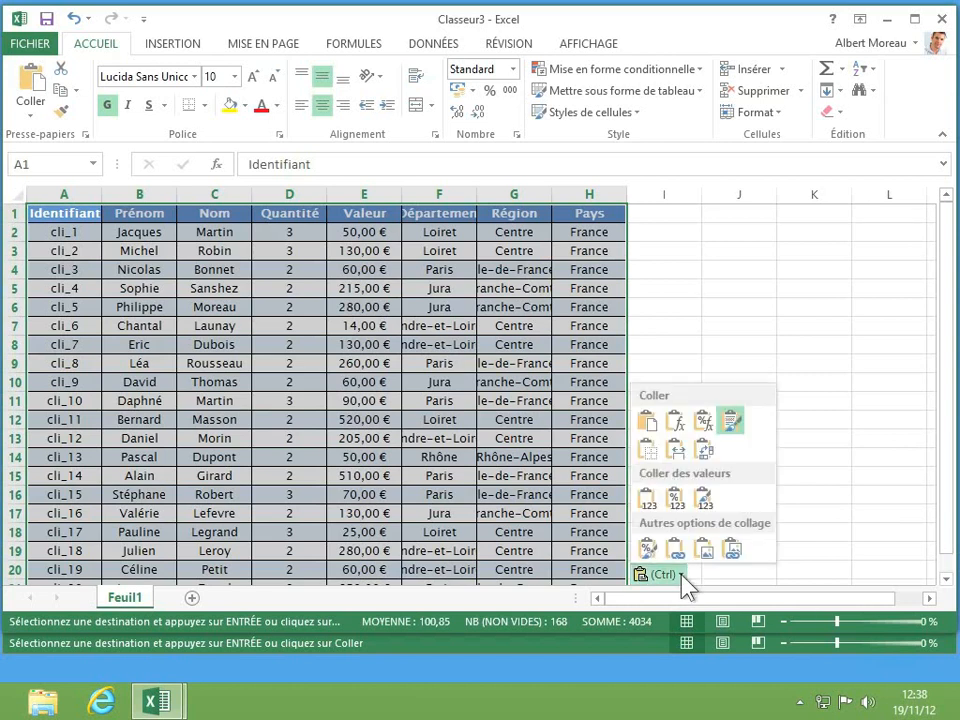
pyautogui.click(676, 455)
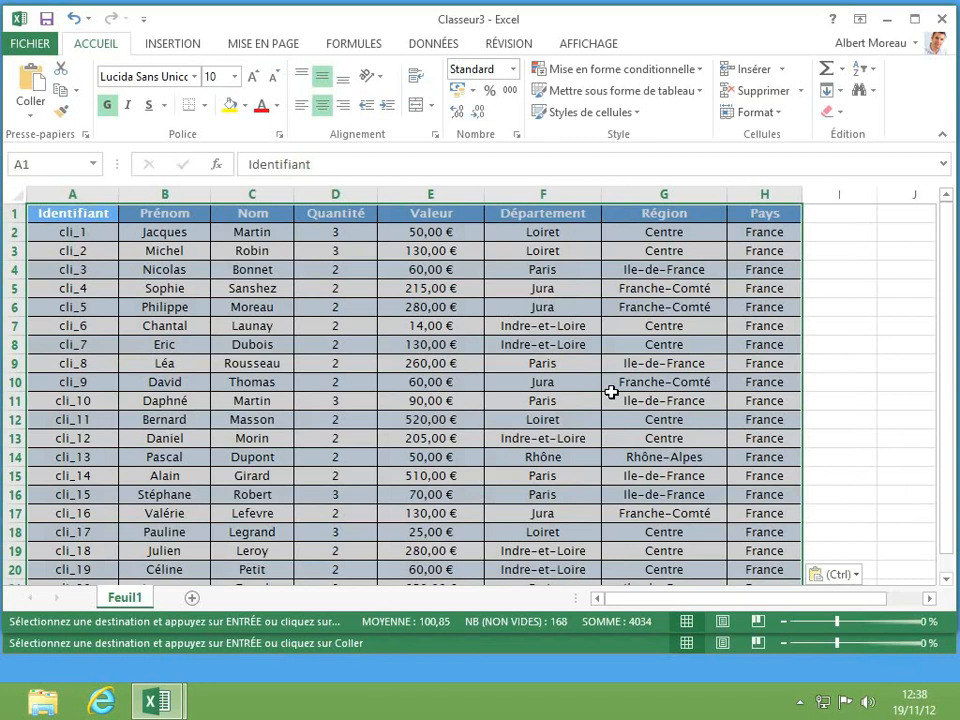
pyautogui.click(676, 287)
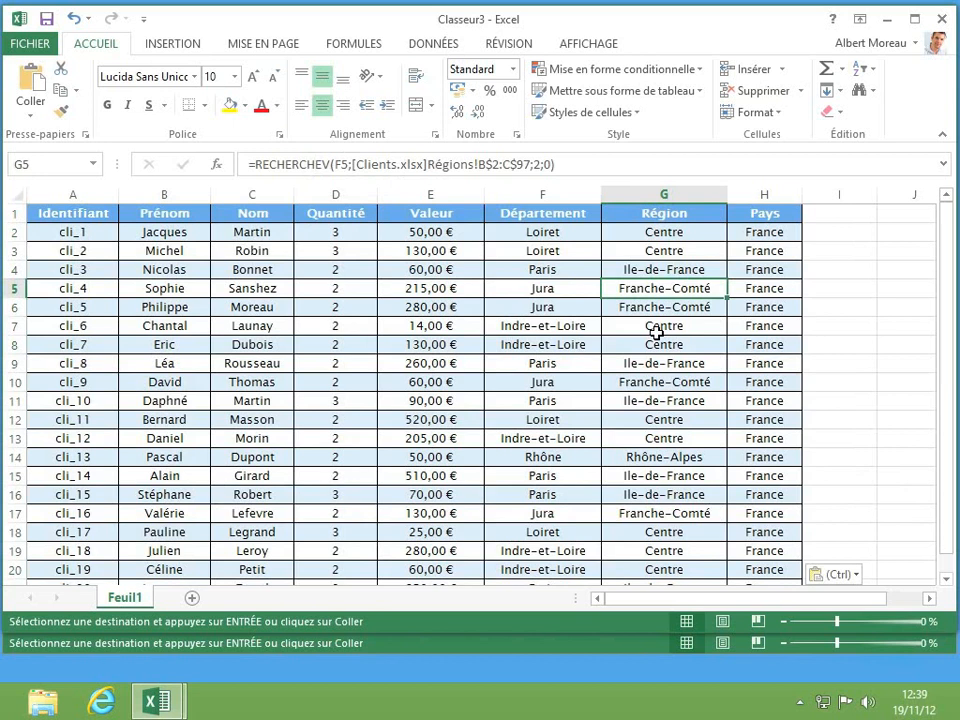
# Switch the pasted table to values only and check the content of the Région cell G4.
pyautogui.click(858, 576)
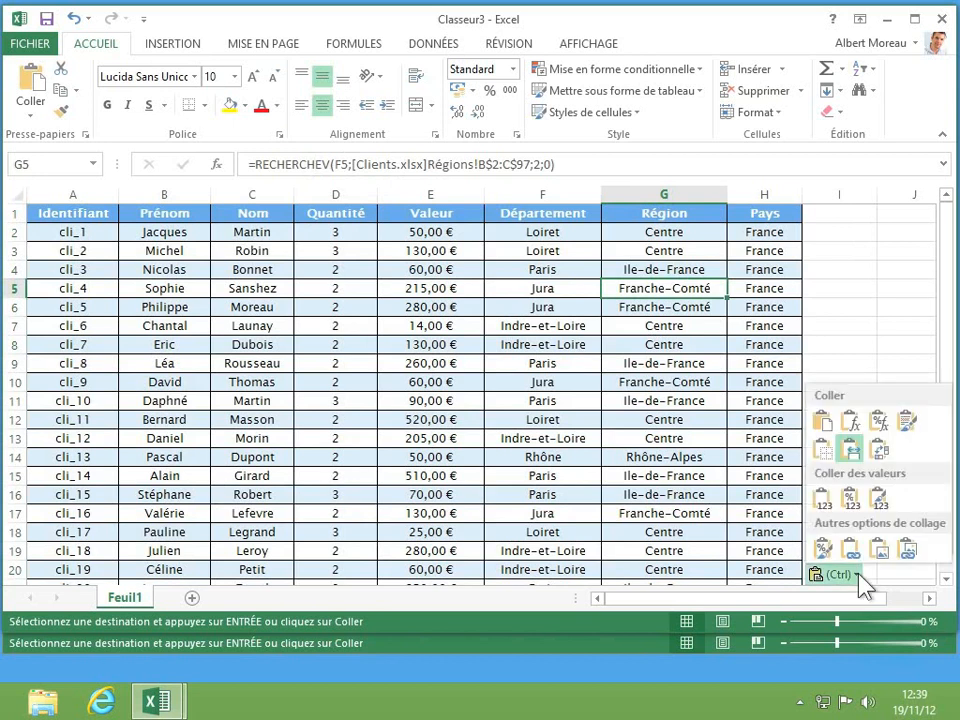
pyautogui.click(822, 500)
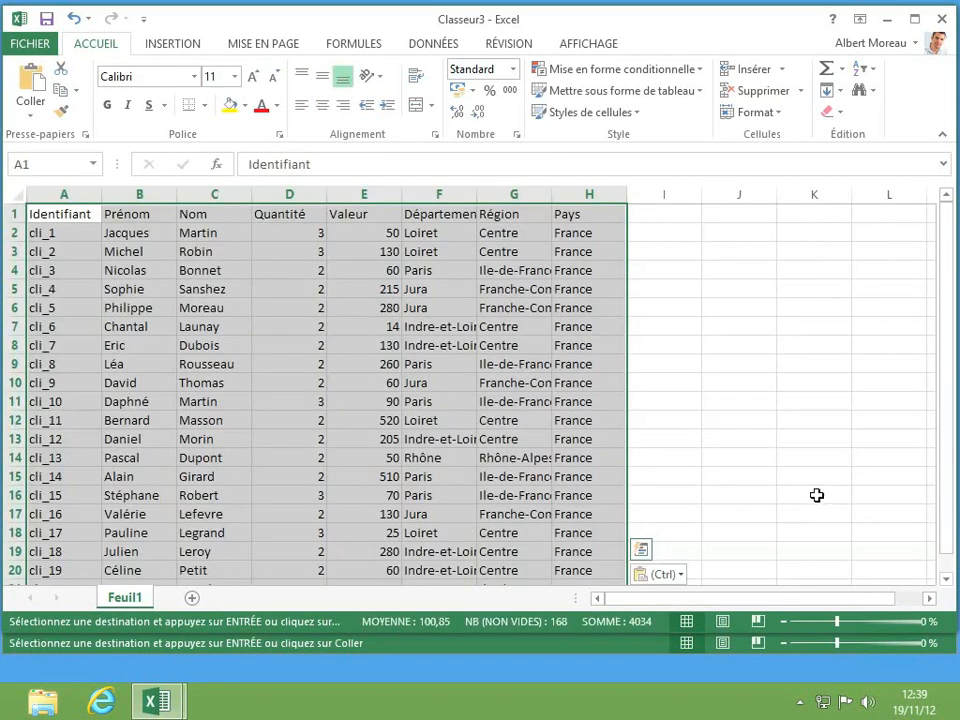
pyautogui.click(519, 272)
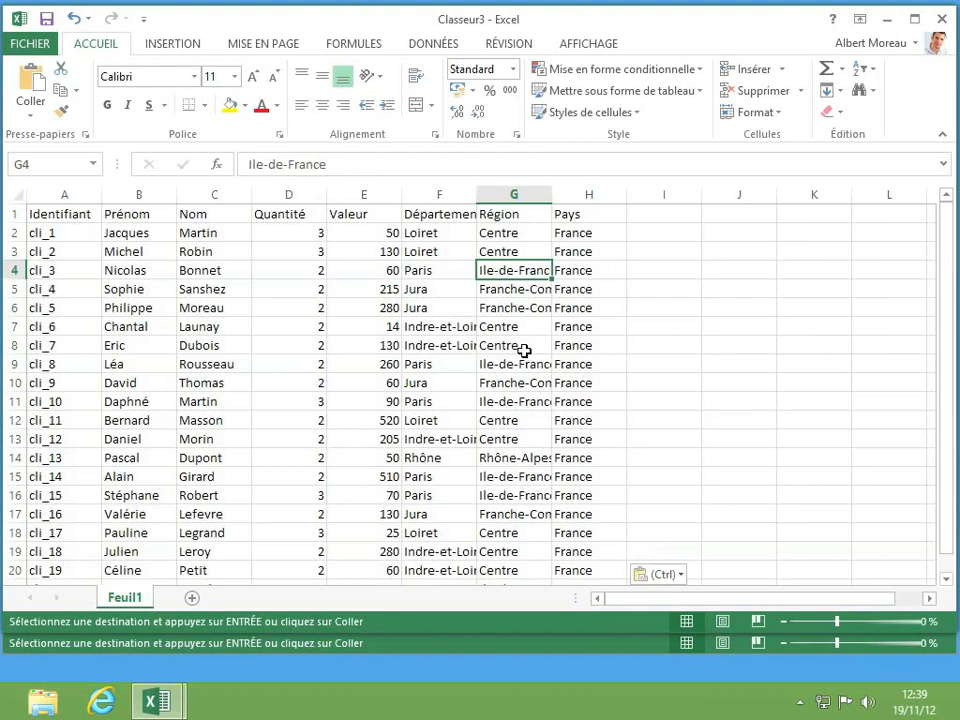
# Reapply the standard paste option to the client table in the new workbook.
pyautogui.click(676, 576)
pyautogui.press('ctrl')
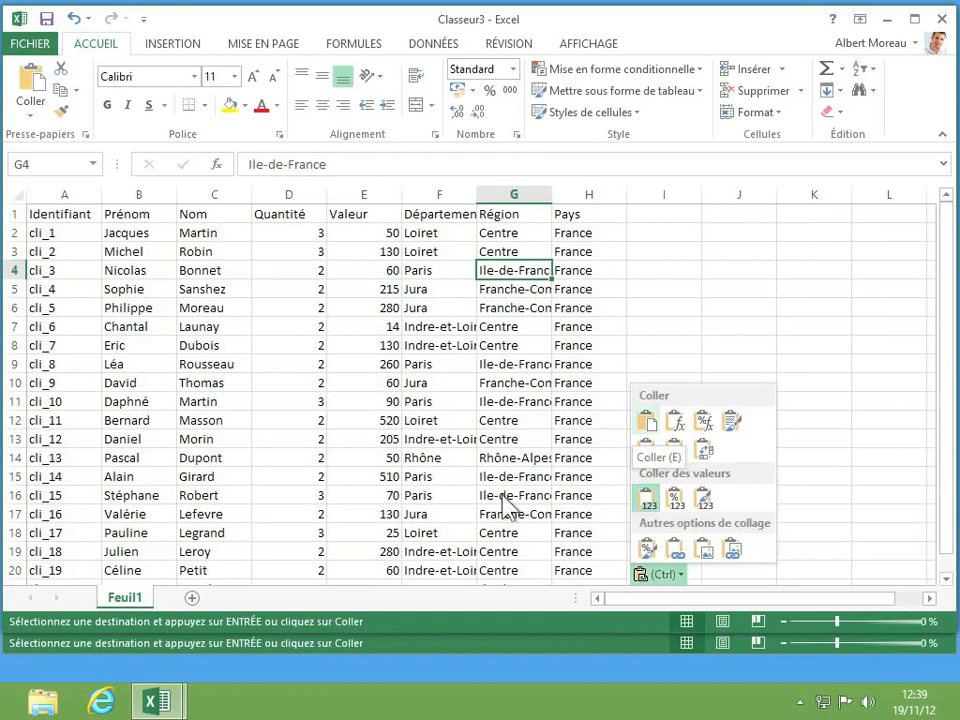
pyautogui.press('Return')
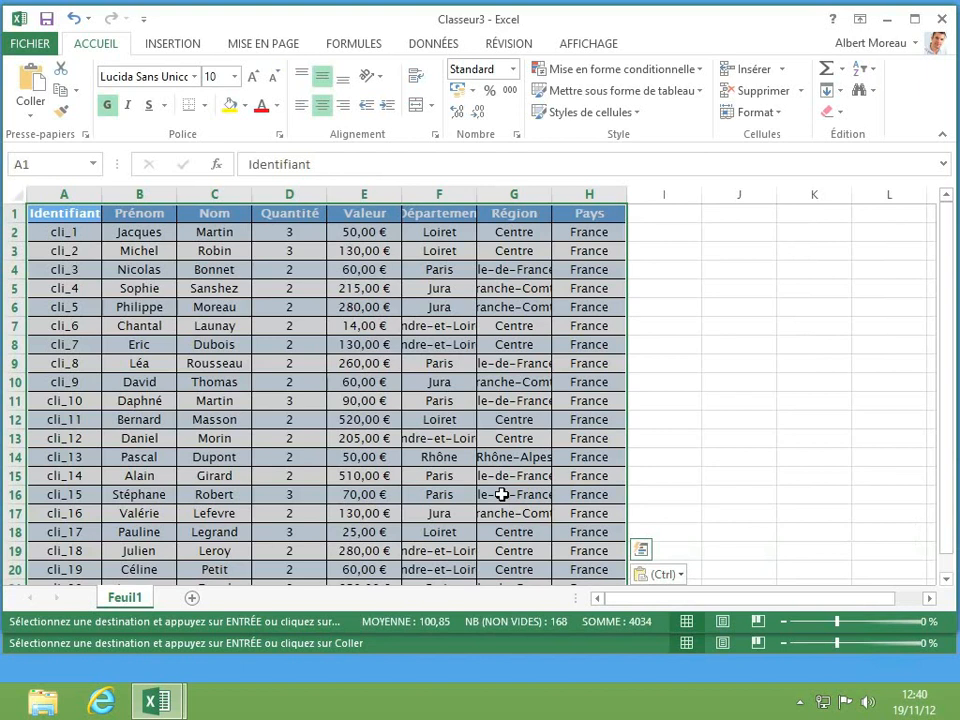
# Delete the entire Quantité column, column D, from the pasted table.
pyautogui.click(287, 236)
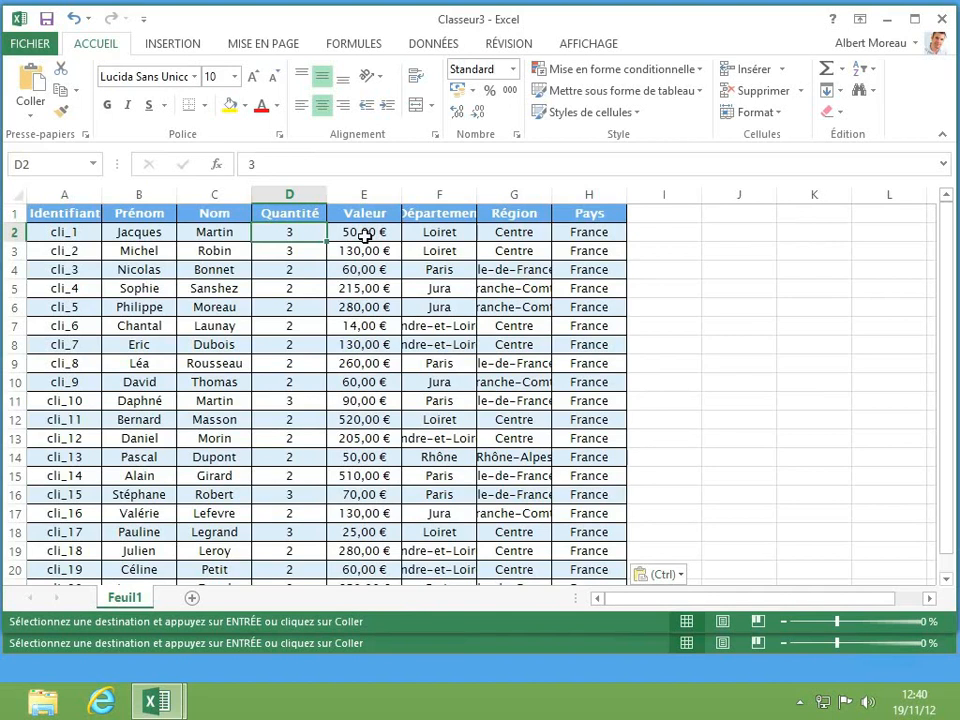
pyautogui.click(302, 193)
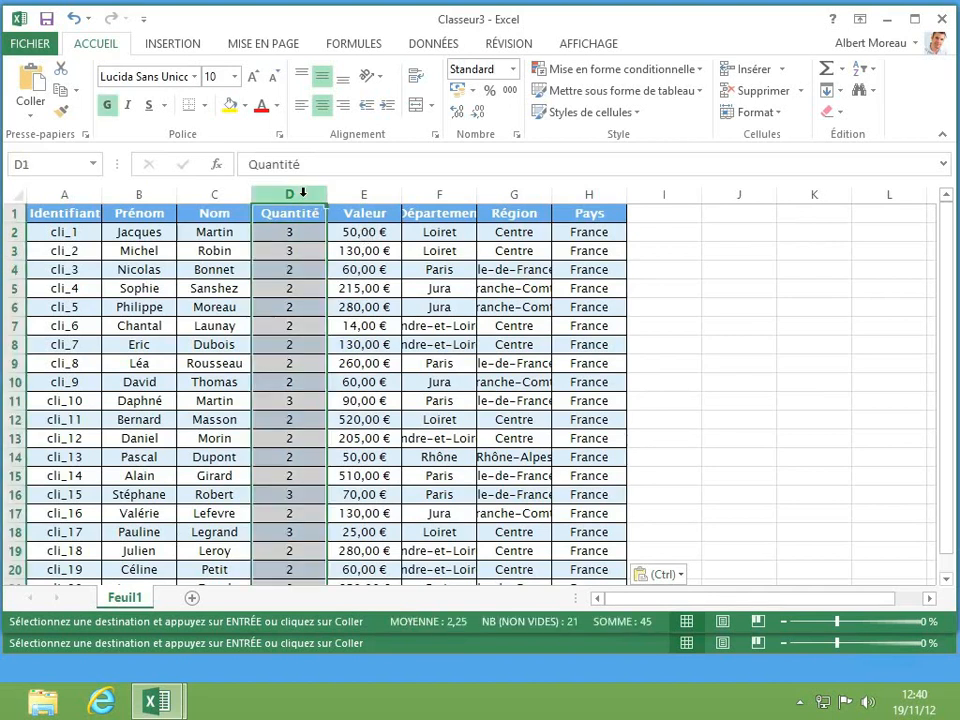
pyautogui.rightClick(291, 195)
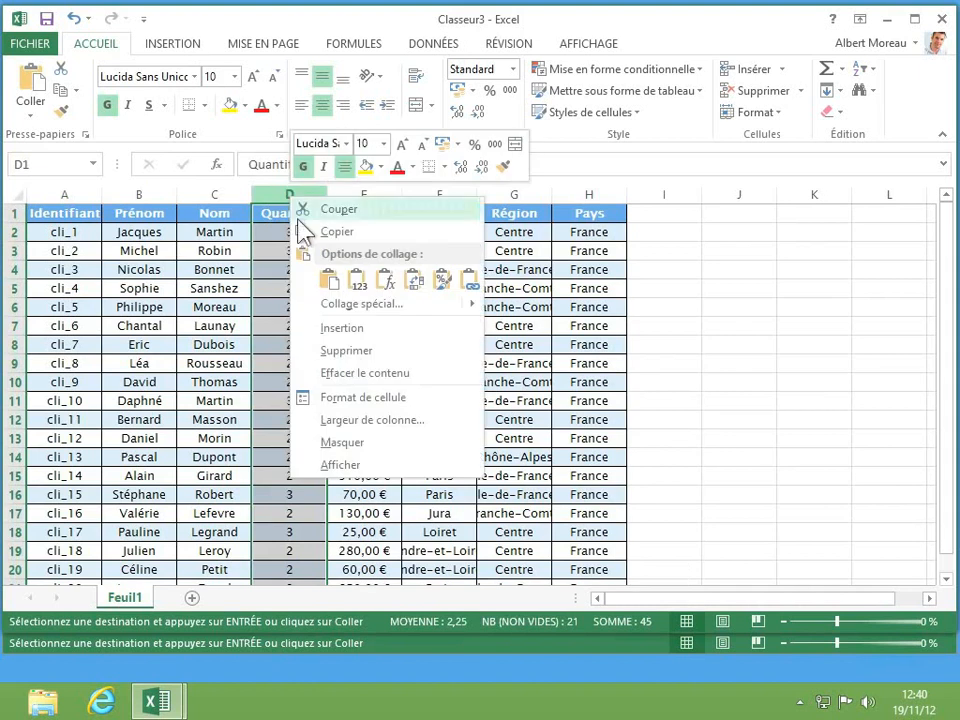
pyautogui.click(332, 350)
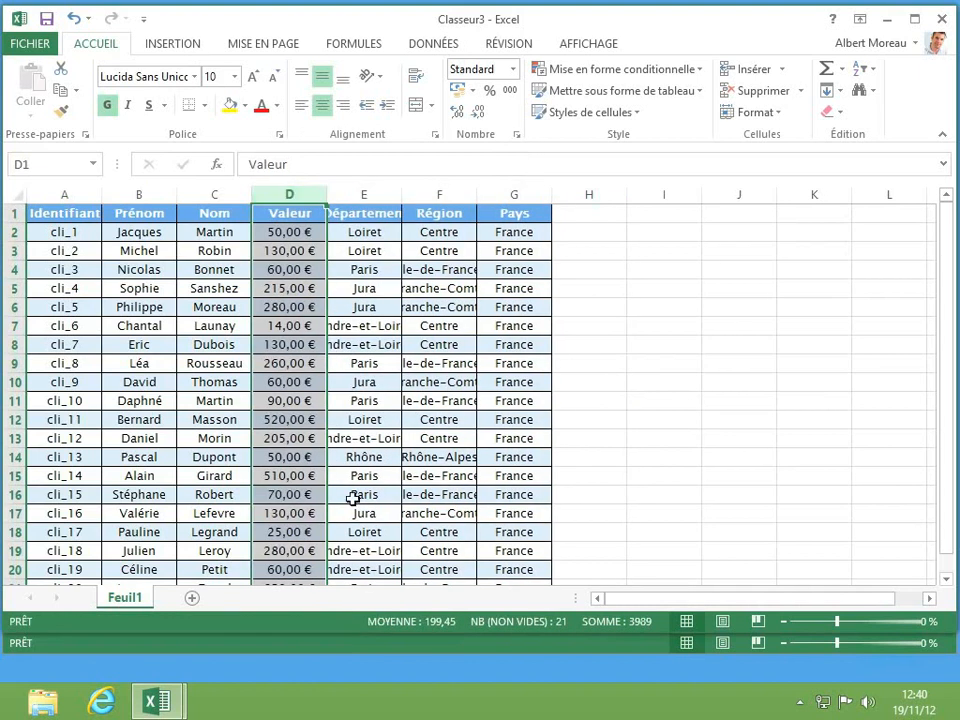
# In the Clients workbook, copy the Quantité values in cells D2:D21 without the header.
pyautogui.click(420, 652)
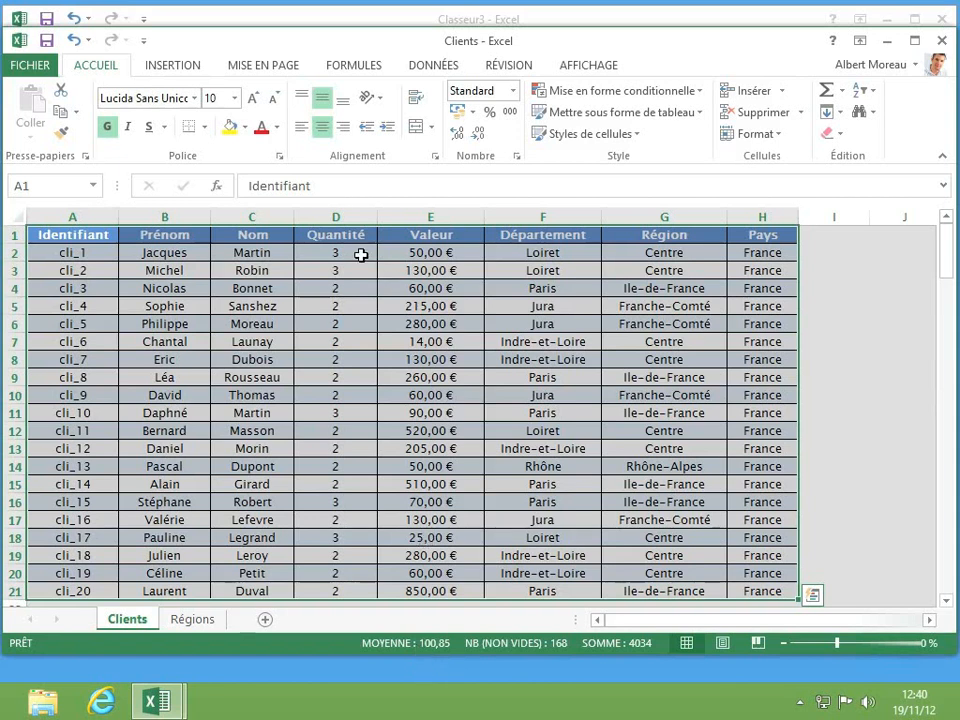
pyautogui.moveTo(350, 255); pyautogui.dragTo(345, 580)
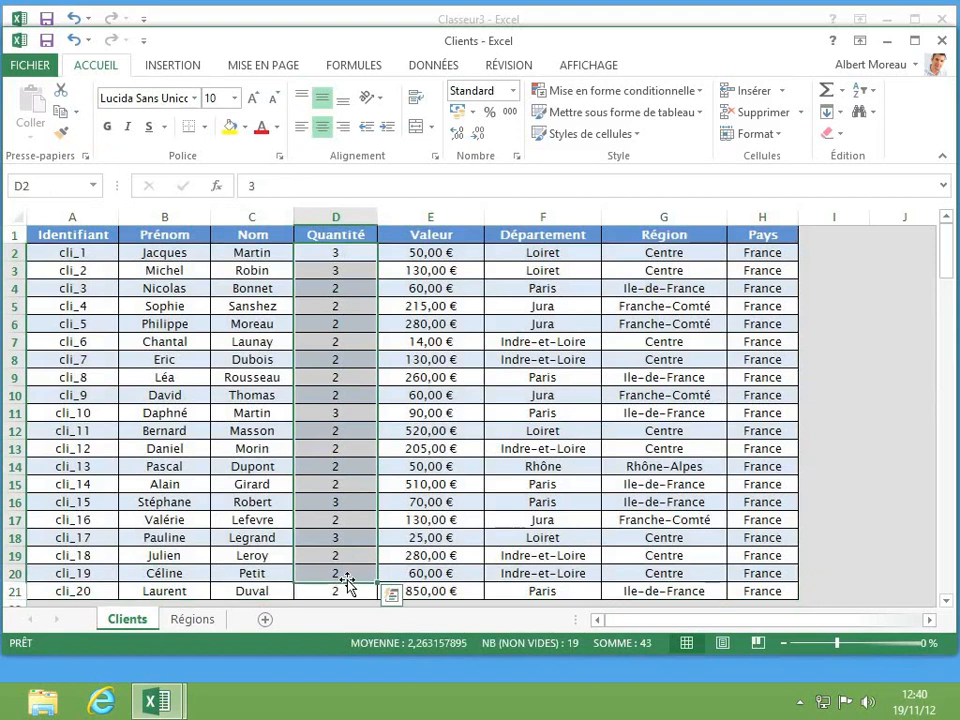
pyautogui.click(348, 305)
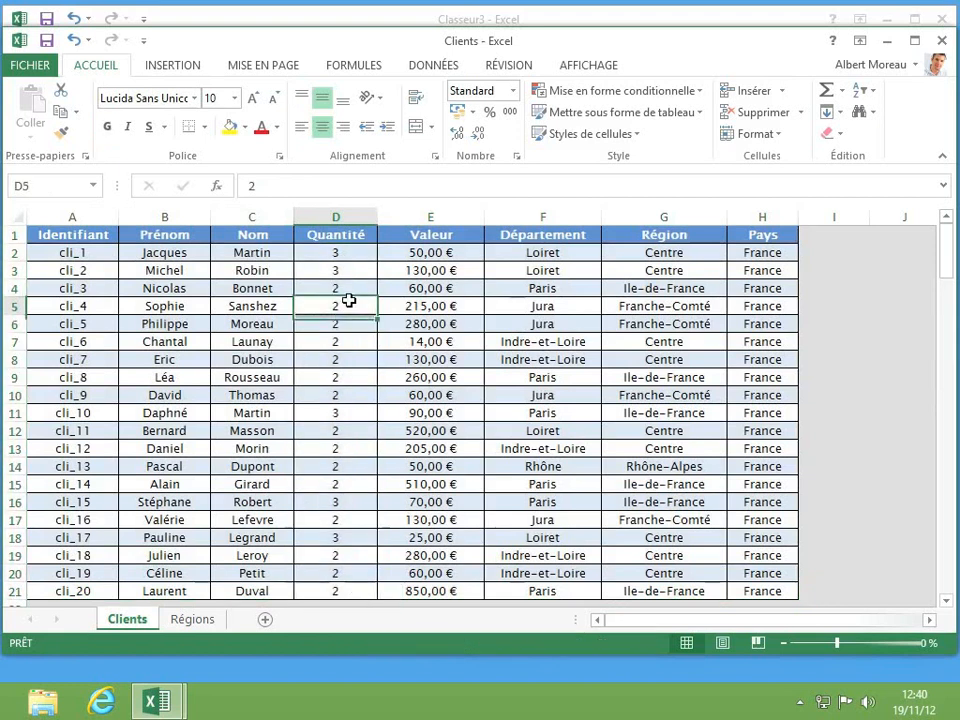
pyautogui.moveTo(347, 254); pyautogui.dragTo(343, 587)
pyautogui.rightClick(338, 525)
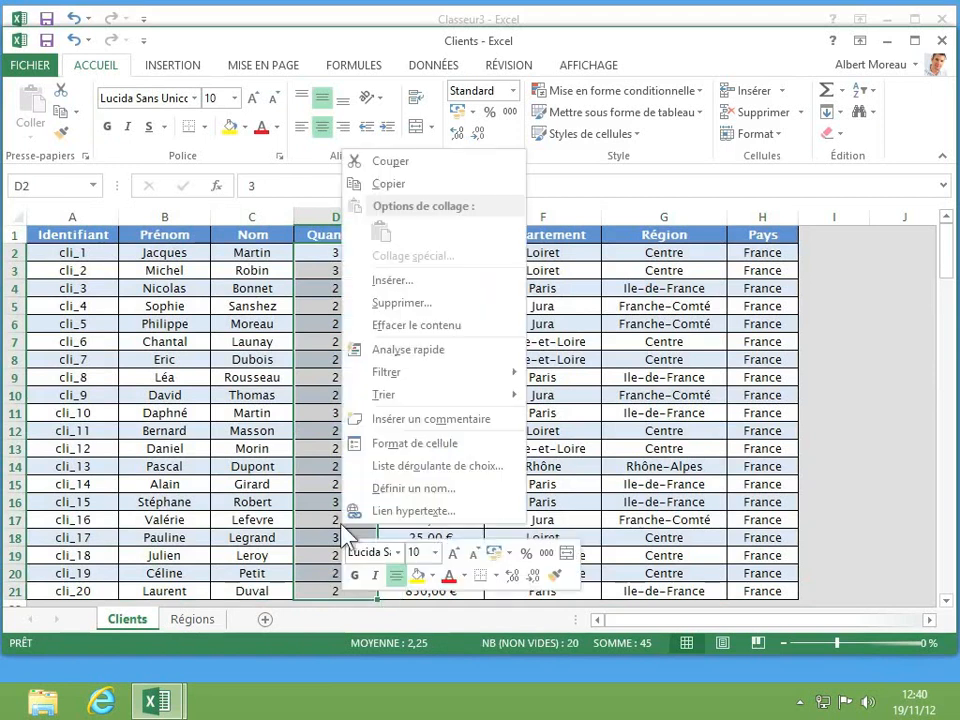
pyautogui.click(388, 184)
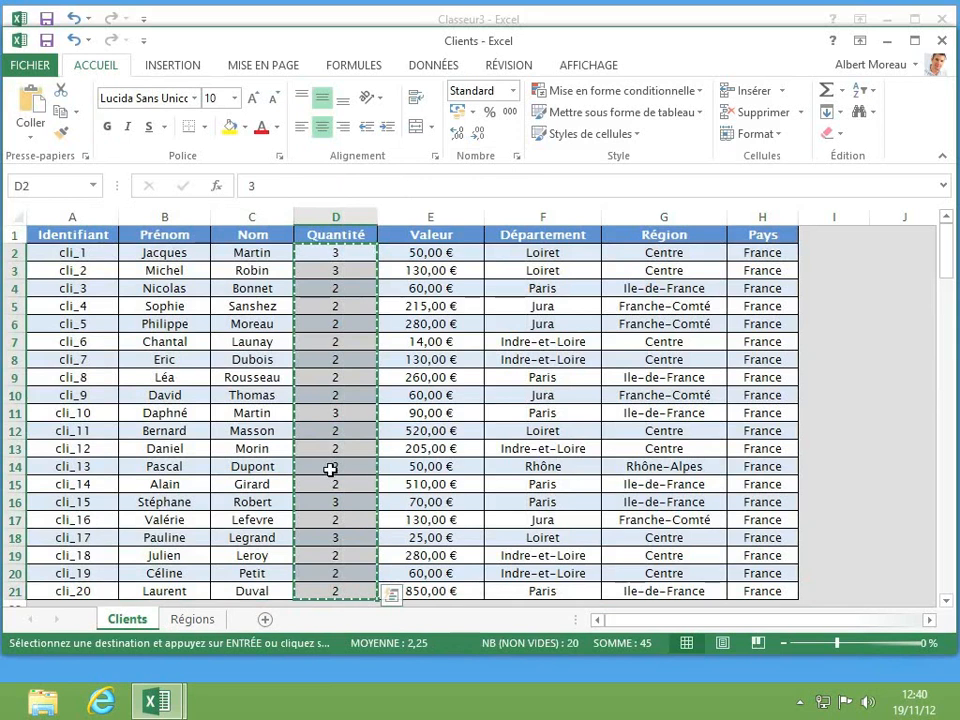
# In the Classeur3 workbook, paste-special the copied Quantité values onto the Valeur column from cell D2, using Tout and the Multiplication operation.
pyautogui.moveTo(154, 700)
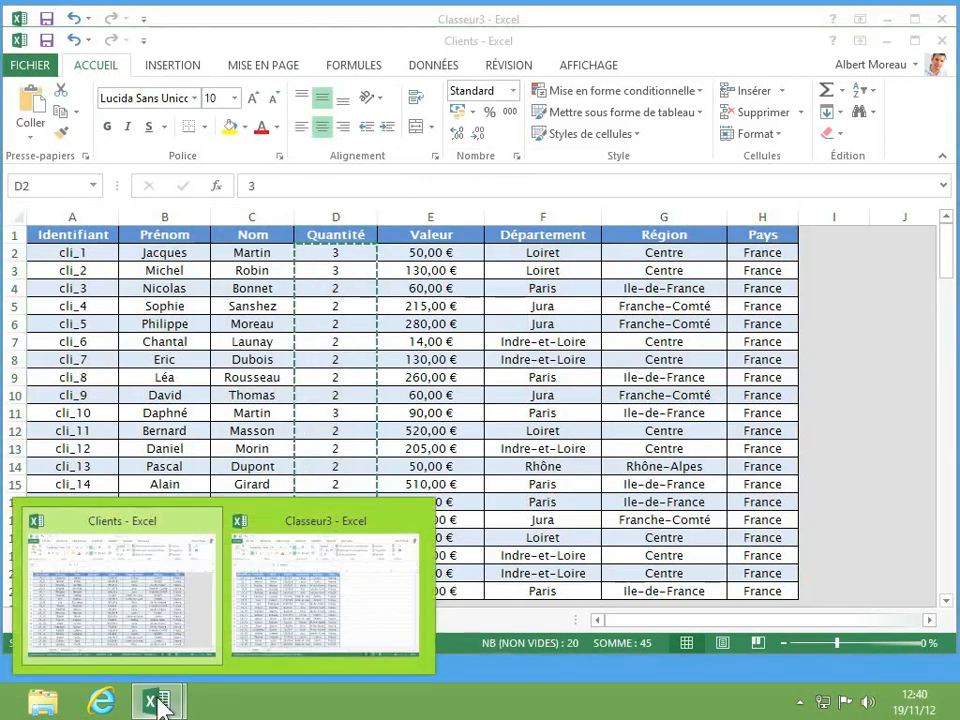
pyautogui.click(304, 618)
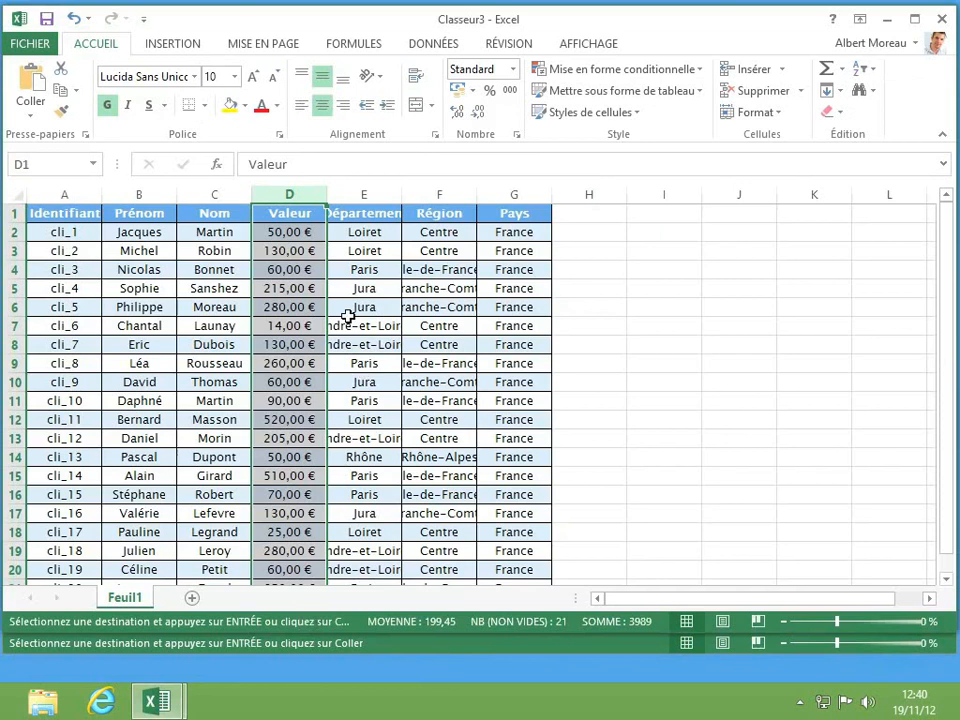
pyautogui.moveTo(288, 236); pyautogui.dragTo(287, 248)
pyautogui.click(286, 236)
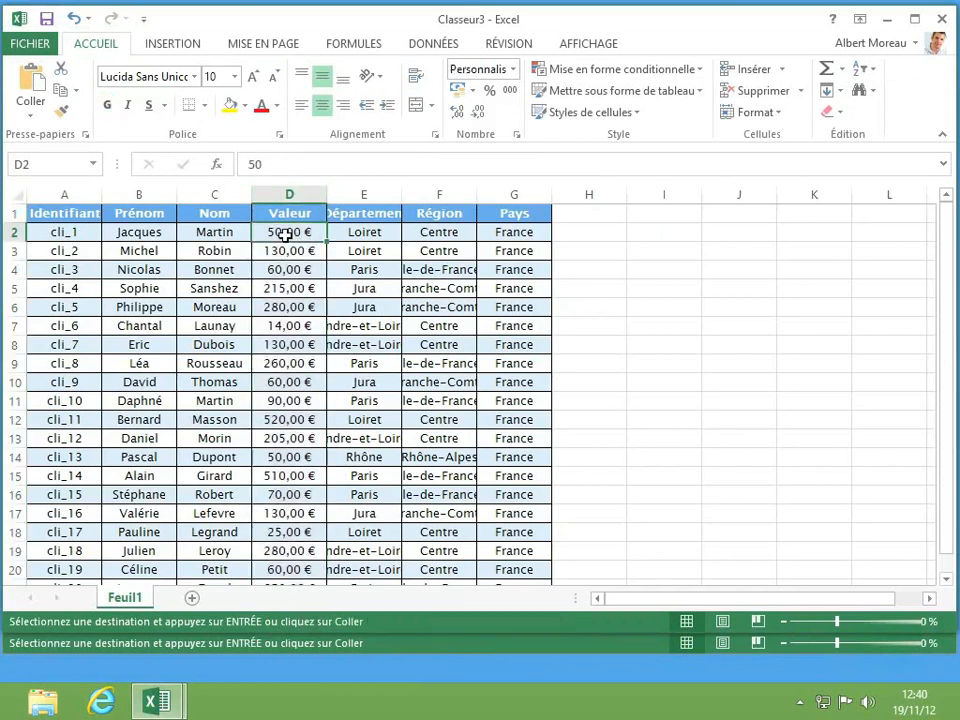
pyautogui.rightClick(288, 240)
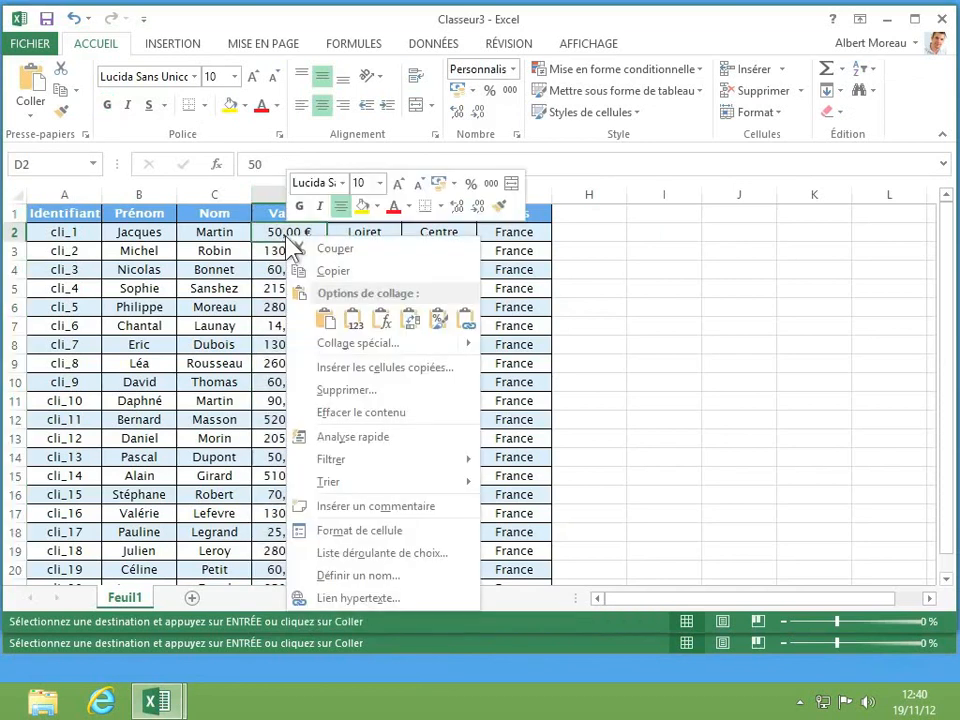
pyautogui.moveTo(328, 345)
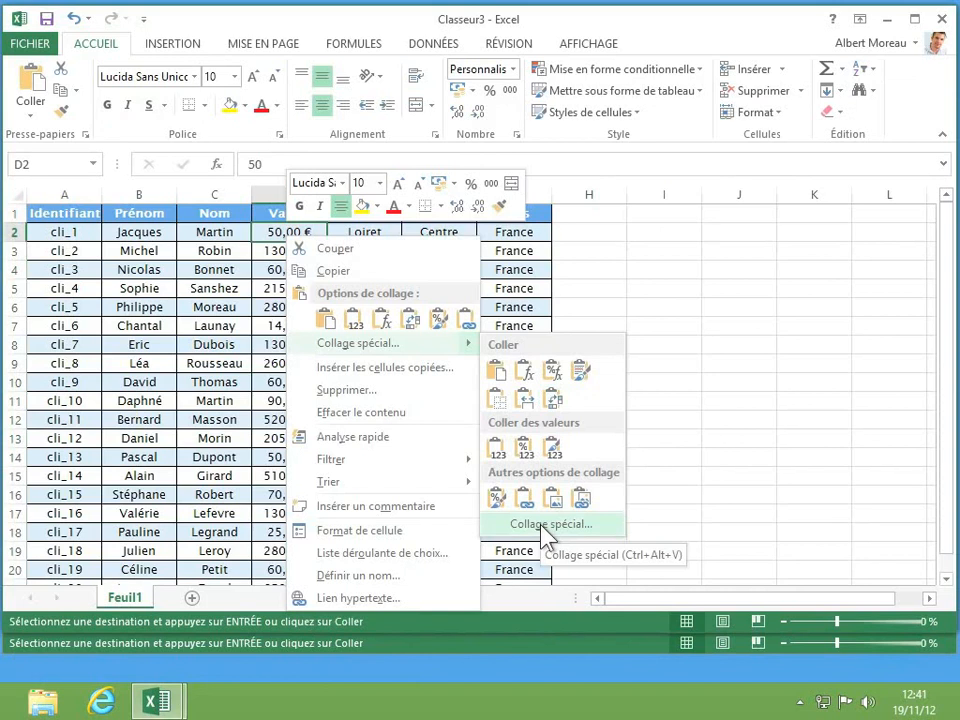
pyautogui.click(543, 528)
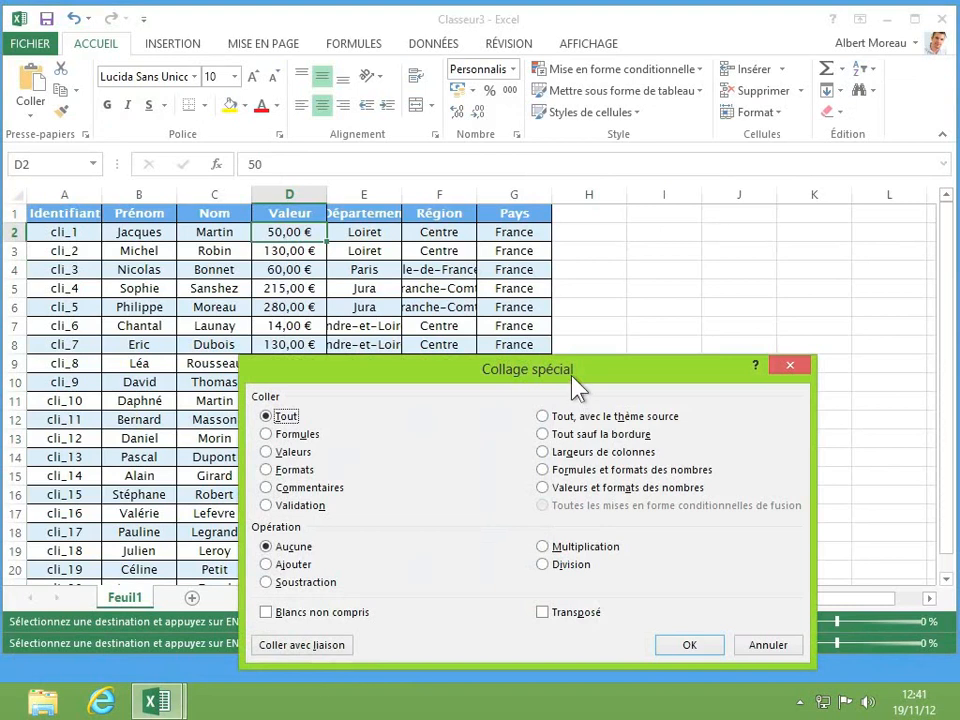
pyautogui.moveTo(577, 383); pyautogui.dragTo(570, 180)
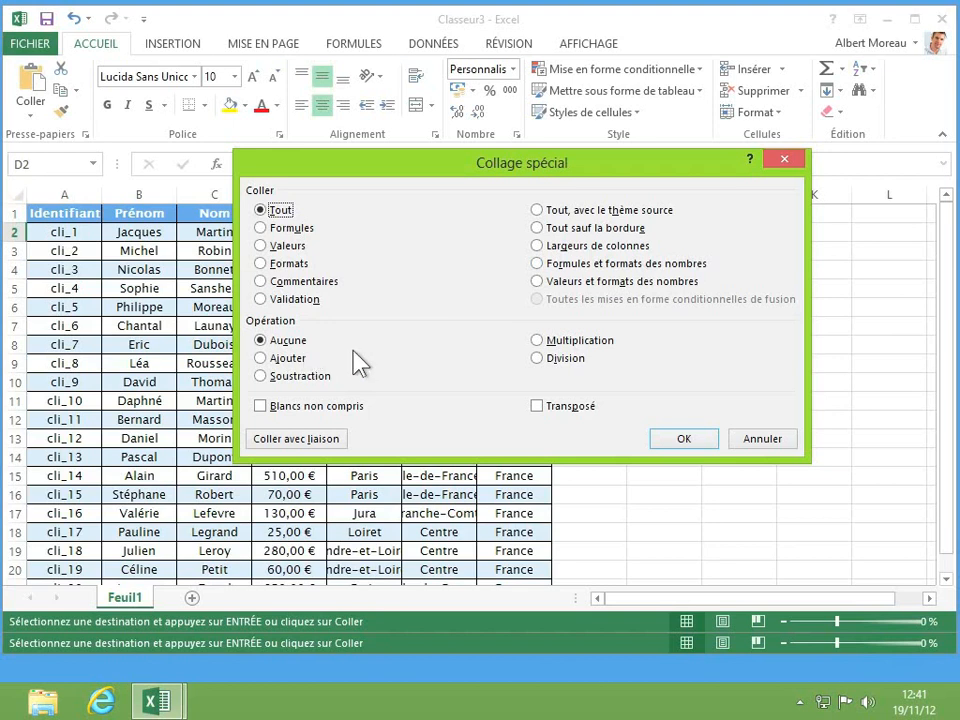
pyautogui.click(538, 341)
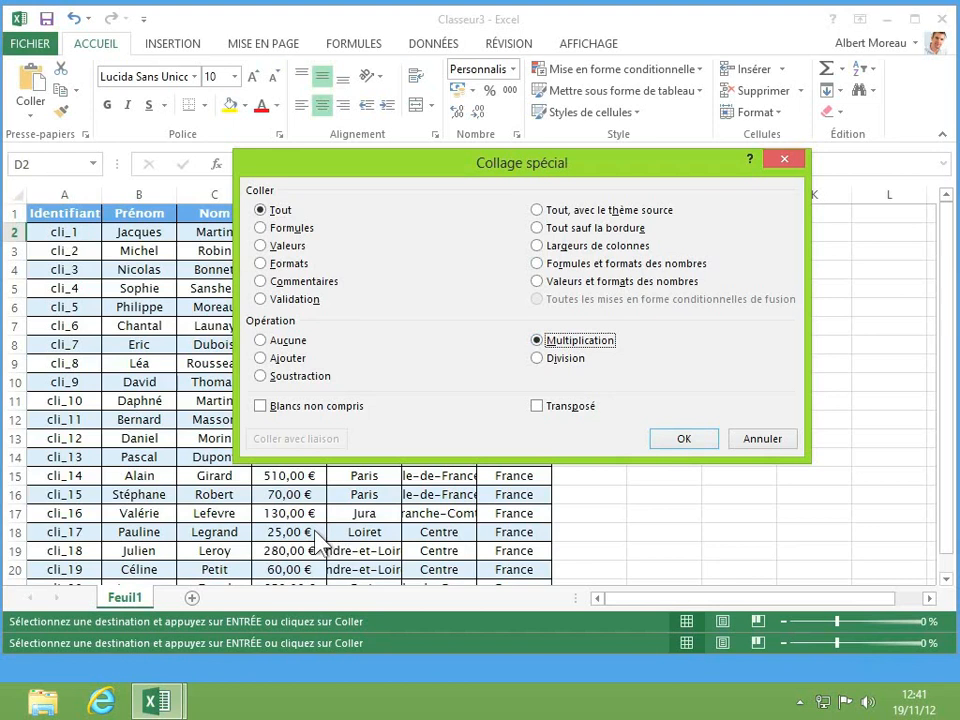
pyautogui.click(683, 441)
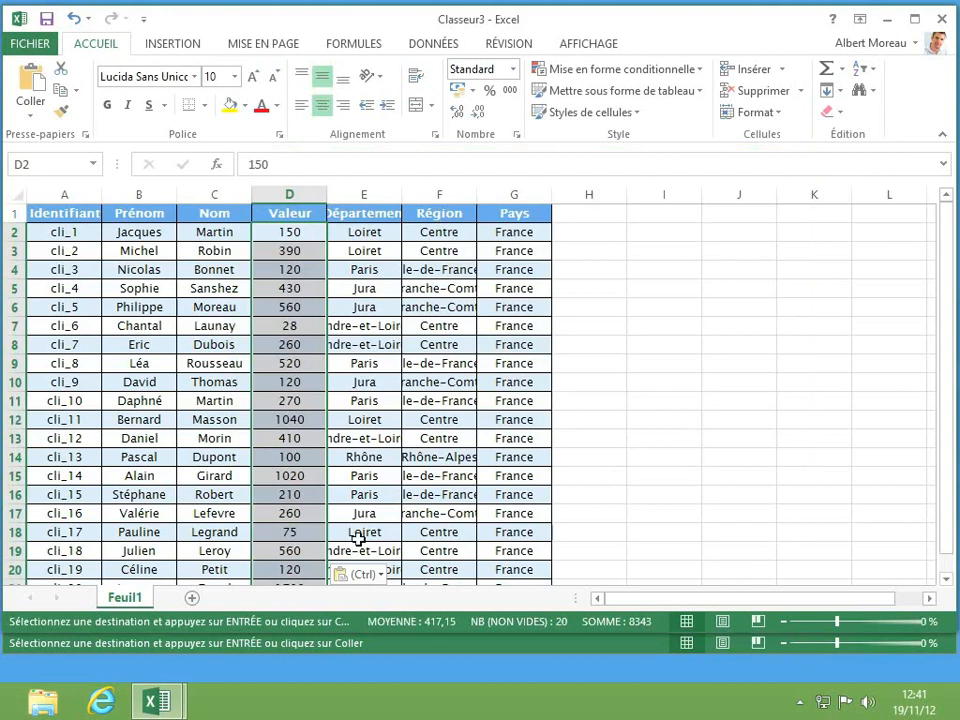